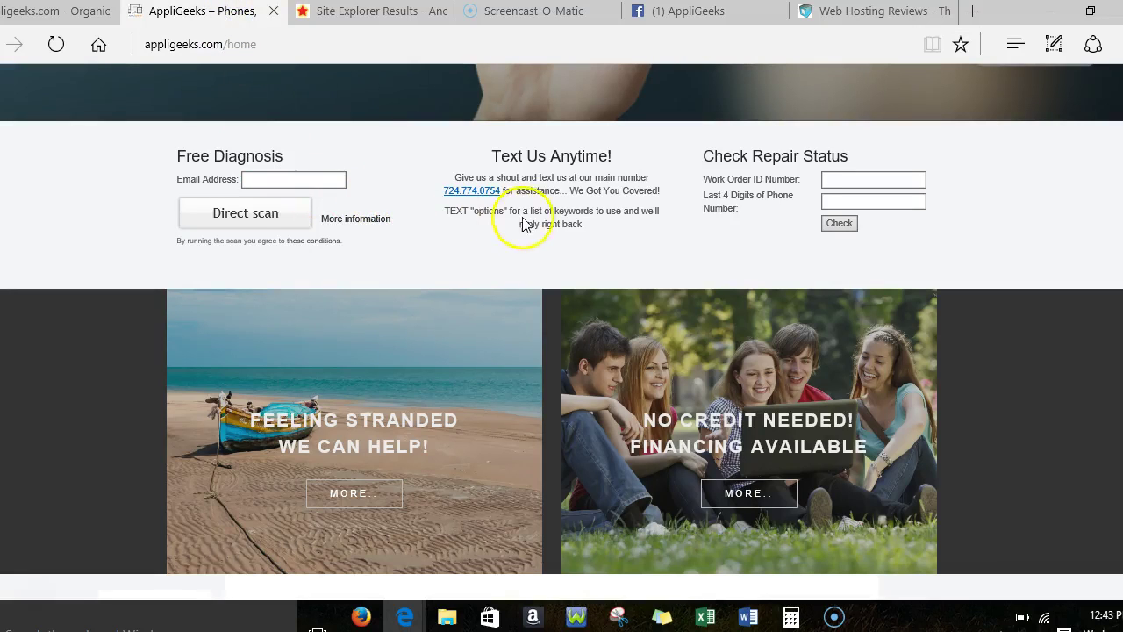
Step: Review the AppliGeeks home page from the banner and repair forms down to the testimonials and contact footer
scroll(600, 279, "up", 4)
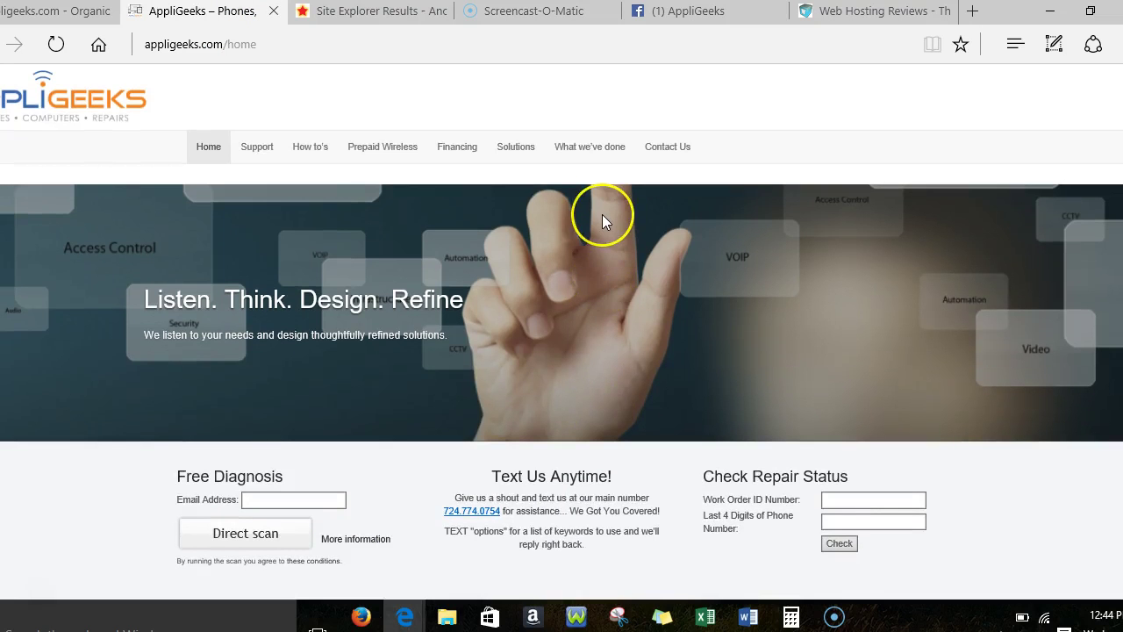
scroll(603, 215, "down", 10)
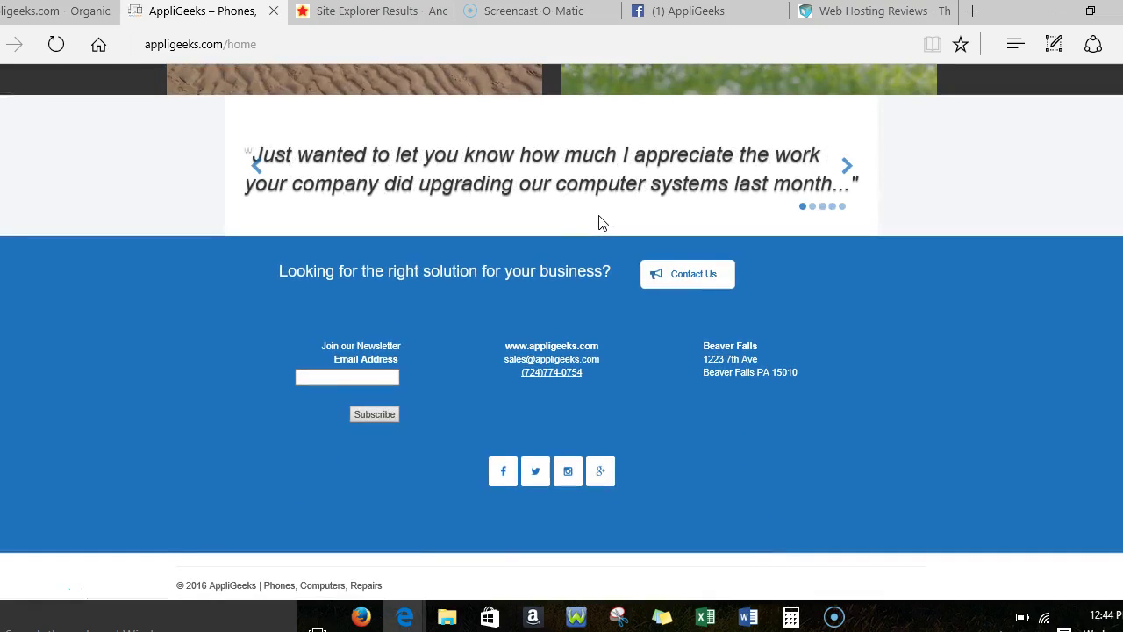
scroll(597, 223, "up", 10)
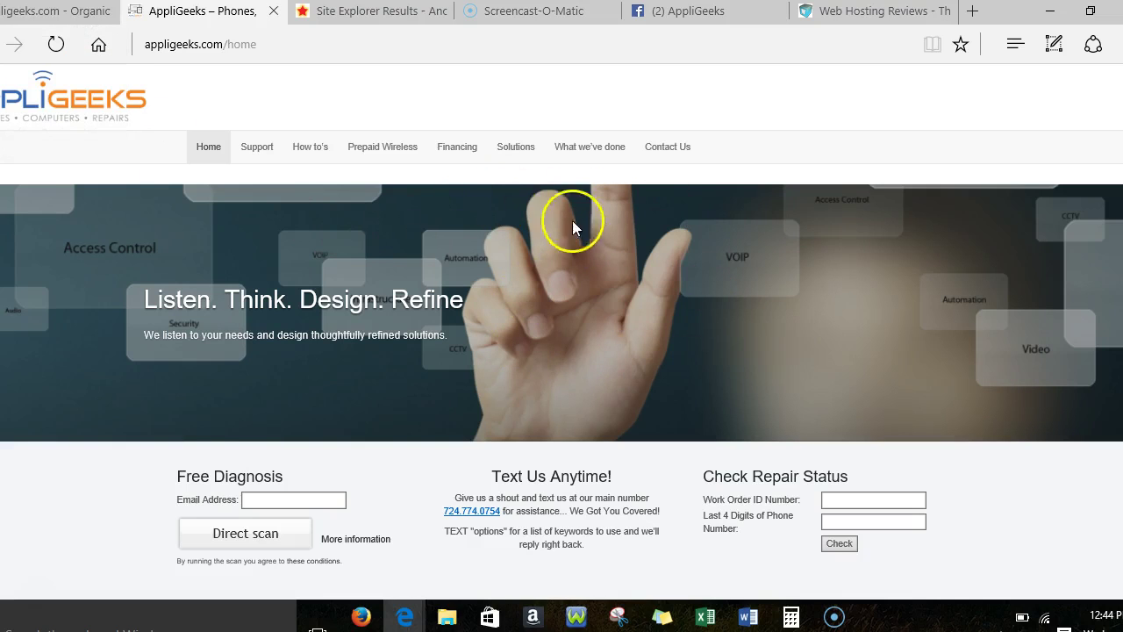
scroll(427, 286, "down", 10)
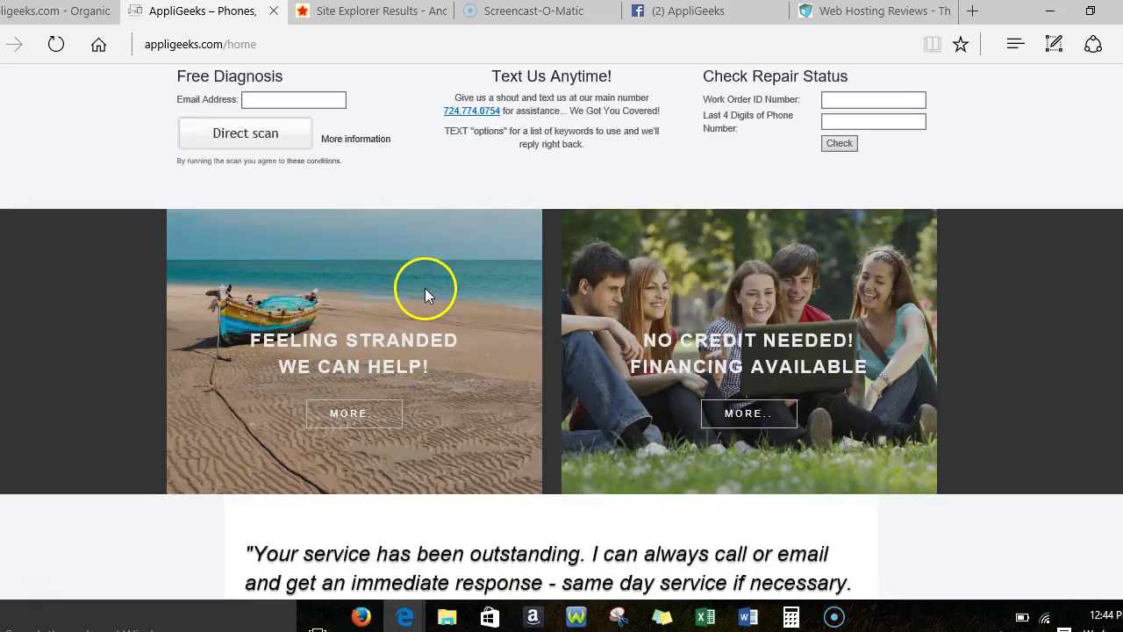
scroll(449, 318, "up", 8)
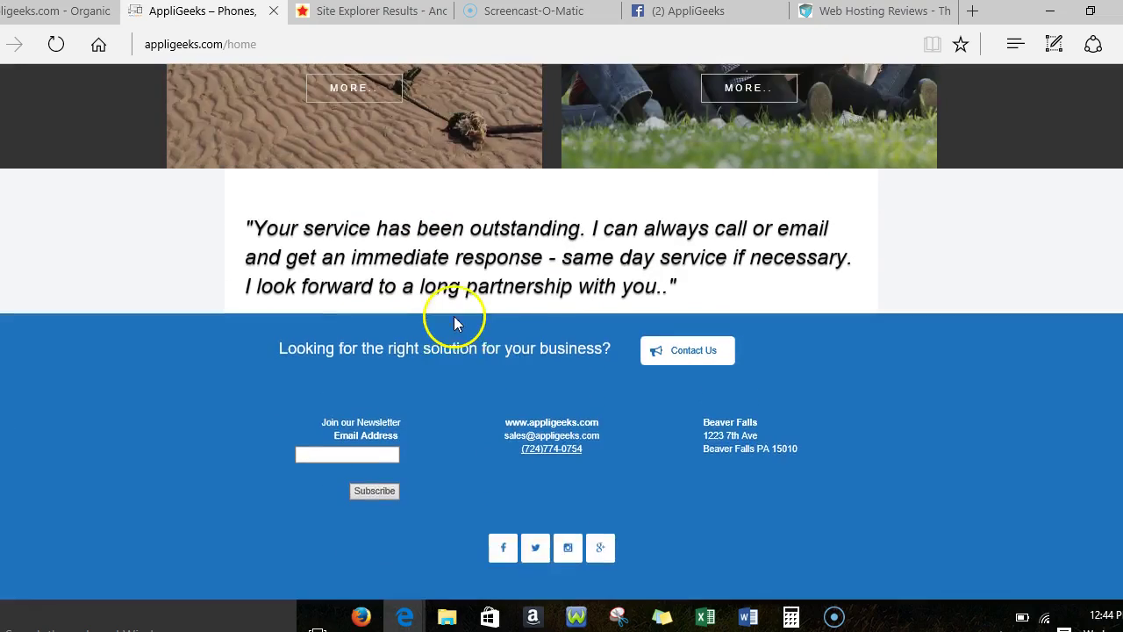
scroll(453, 318, "up", 2)
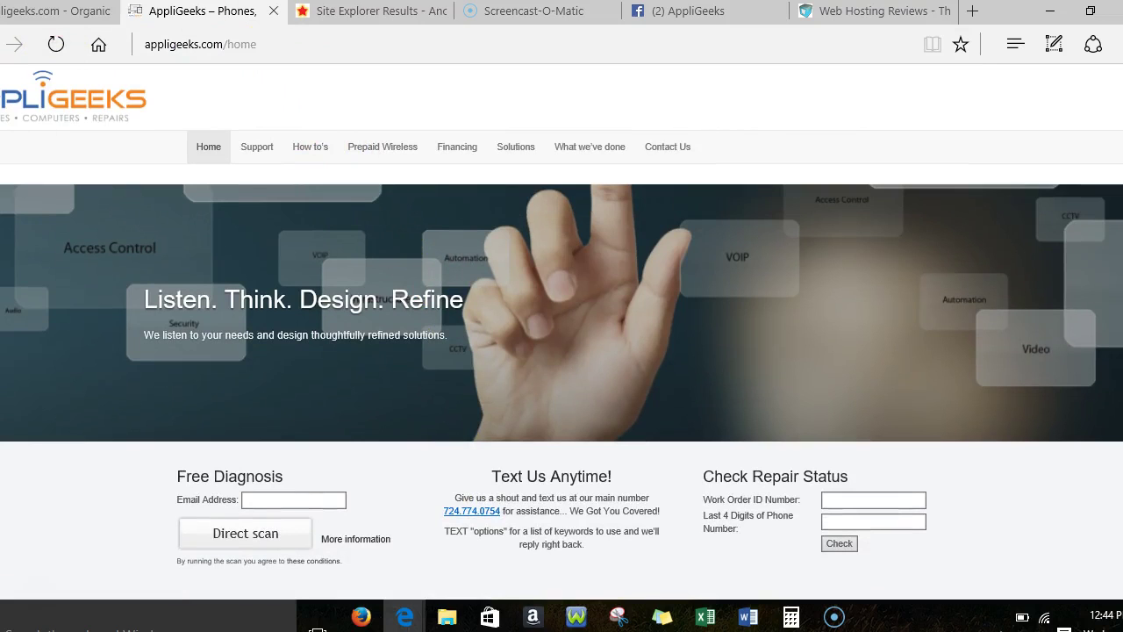
Step: Switch to the SEMrush organic research report for appligeeks.com and examine its traffic overview and first ranking keywords
left_click(63, 18)
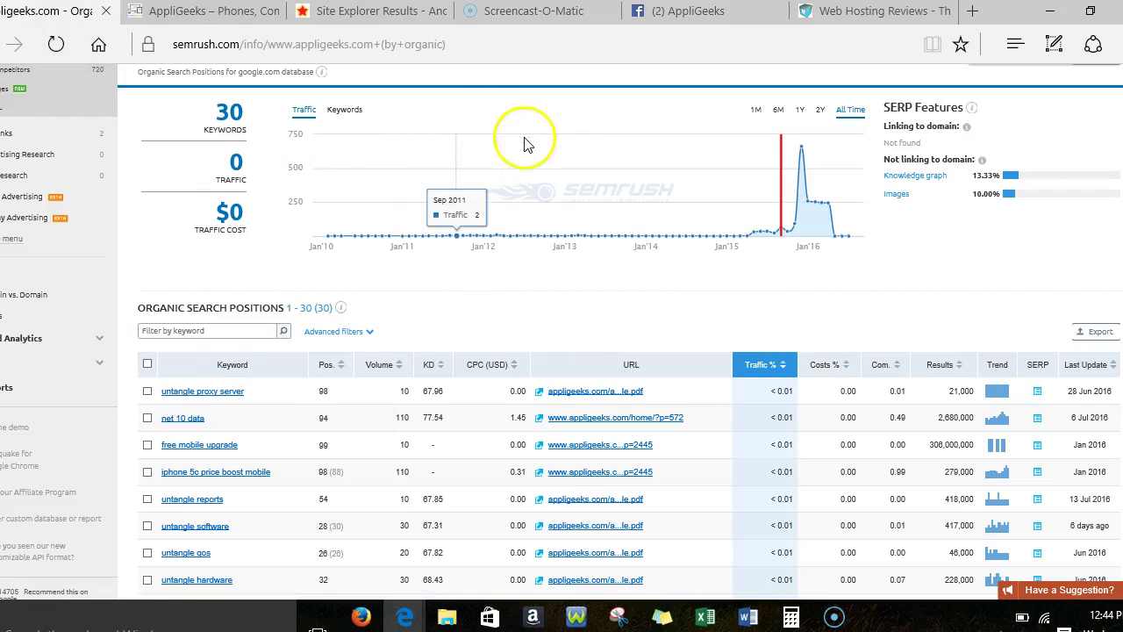
scroll(645, 202, "up", 2)
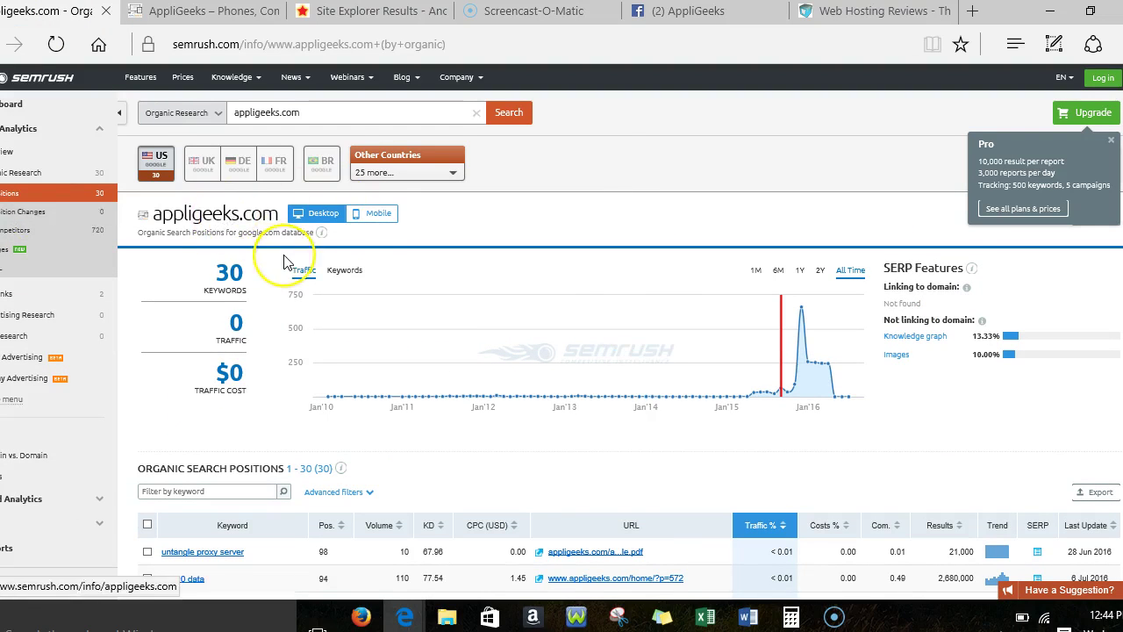
scroll(287, 259, "down", 3)
scroll(289, 258, "down", 1)
scroll(272, 220, "down", 1)
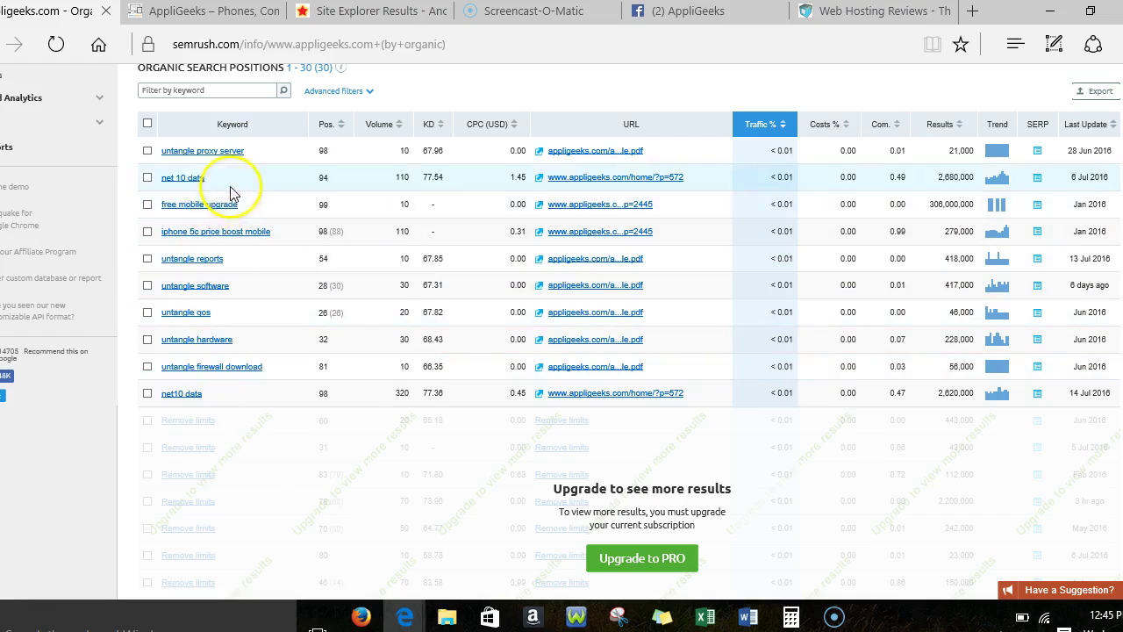
scroll(633, 336, "up", 3)
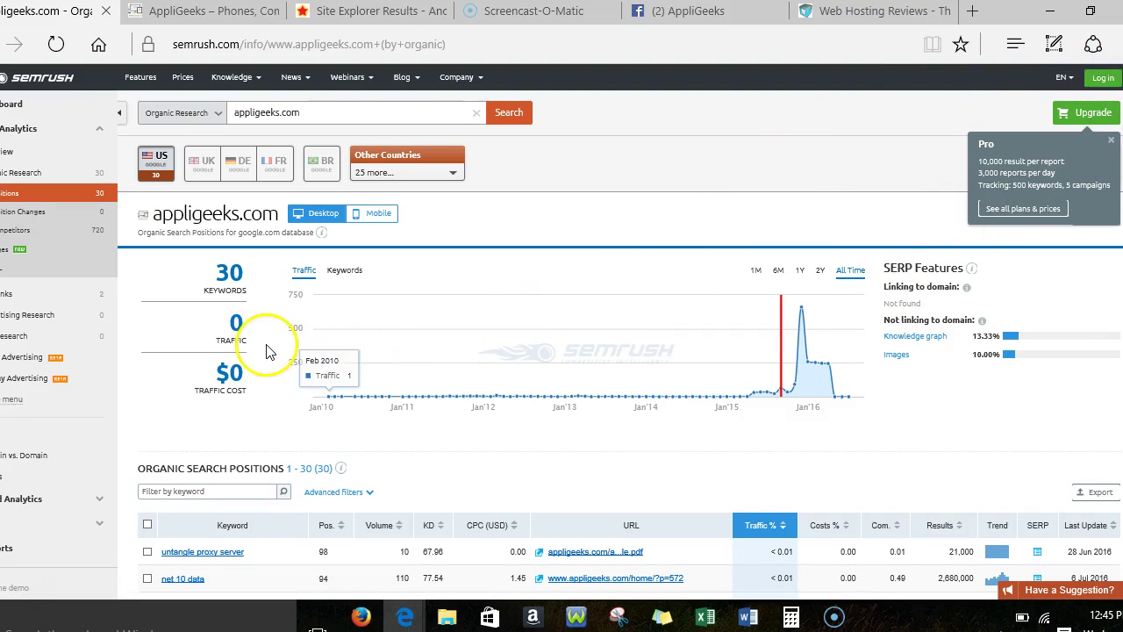
scroll(351, 402, "down", 3)
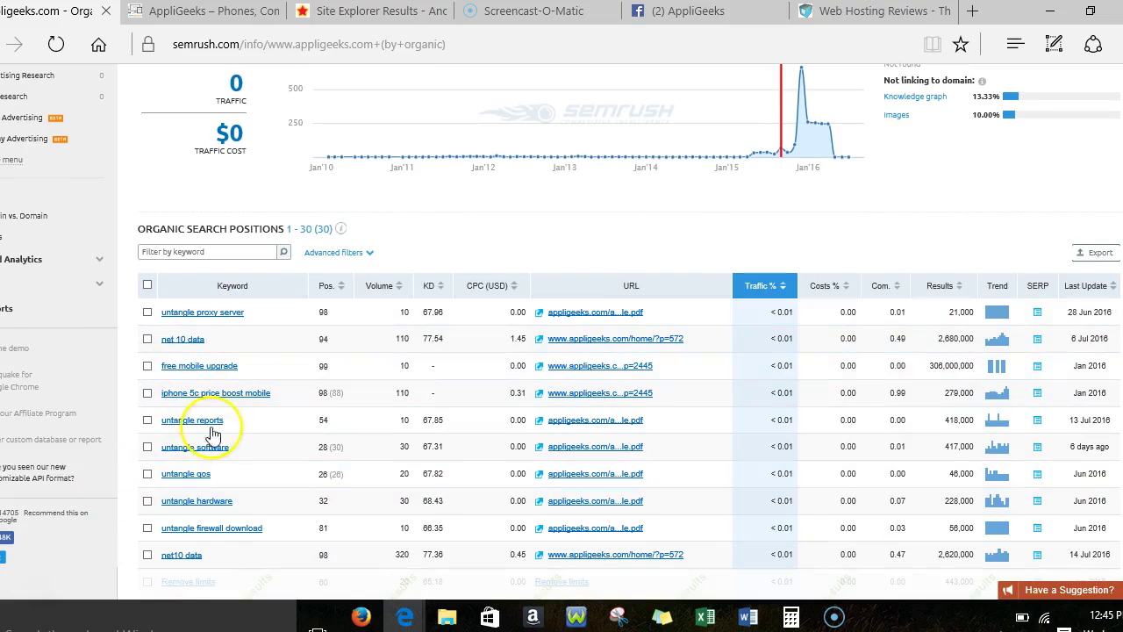
scroll(602, 338, "up", 3)
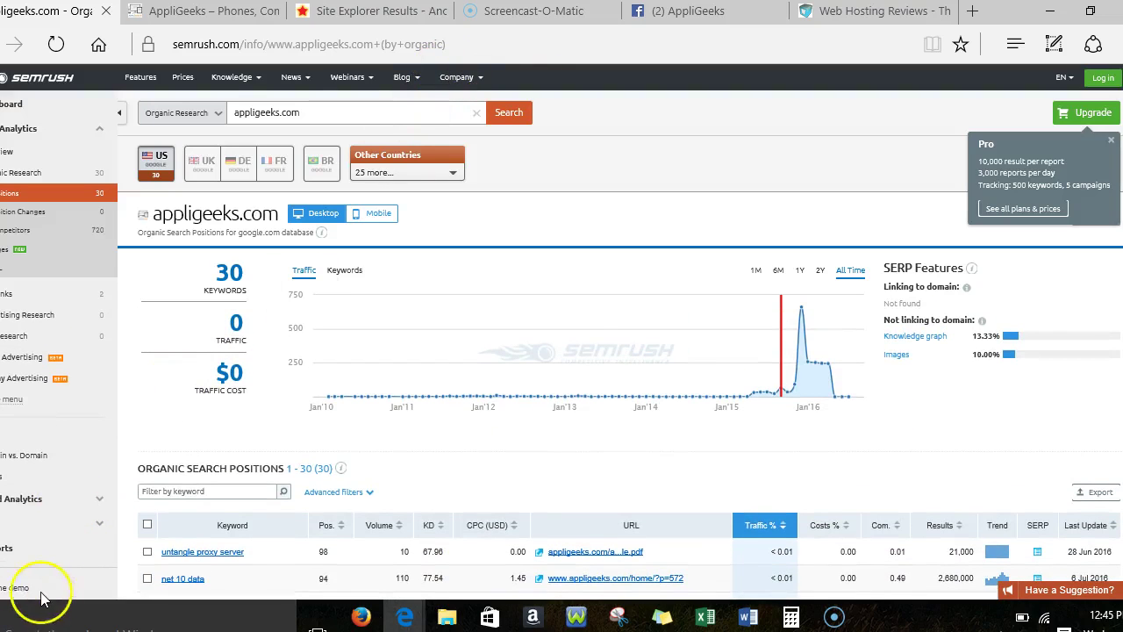
Step: Examine the full list of organic search positions for appligeeks.com, including the categories of the keyword "free mobile upgrade"
scroll(454, 376, "down", 10)
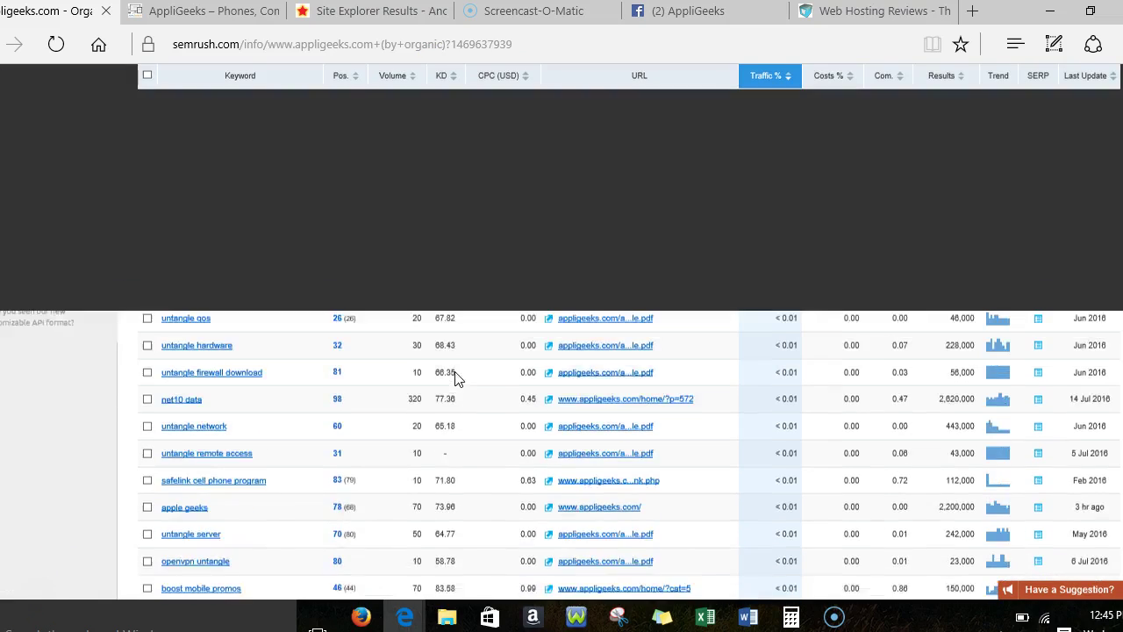
scroll(456, 372, "down", 3)
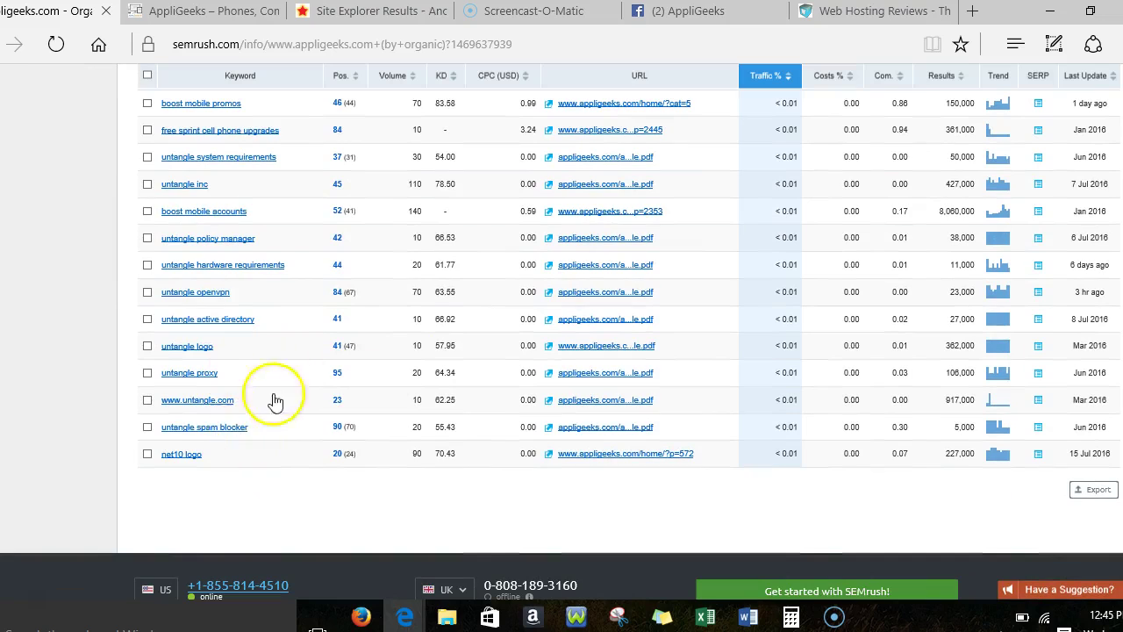
scroll(285, 316, "up", 4)
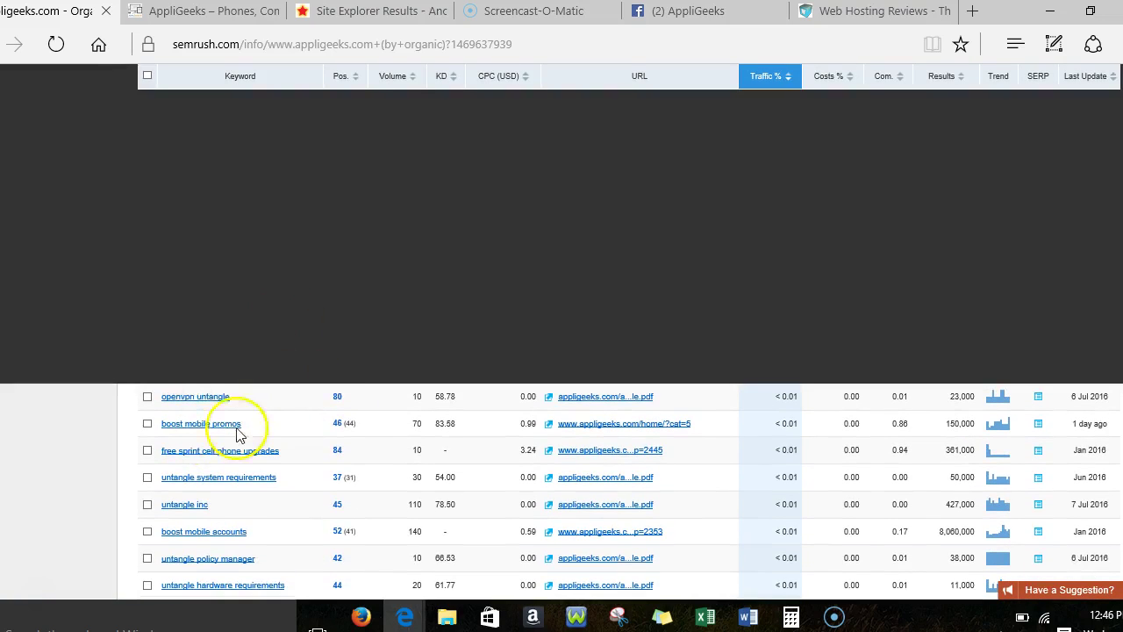
scroll(321, 422, "up", 5)
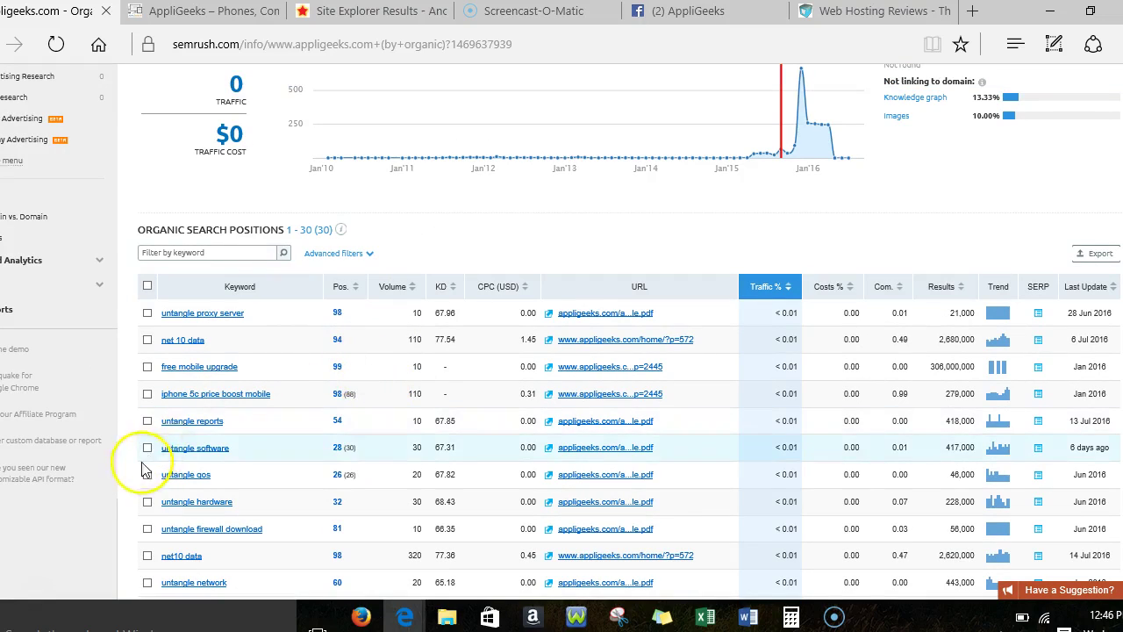
mouse_move(272, 370)
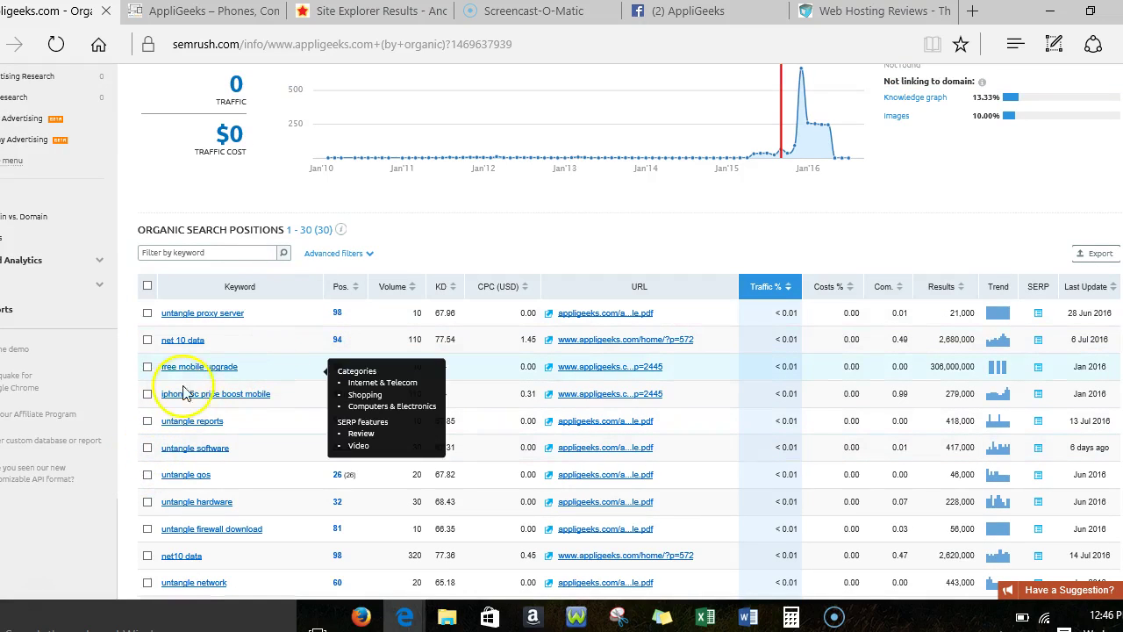
scroll(474, 220, "up", 3)
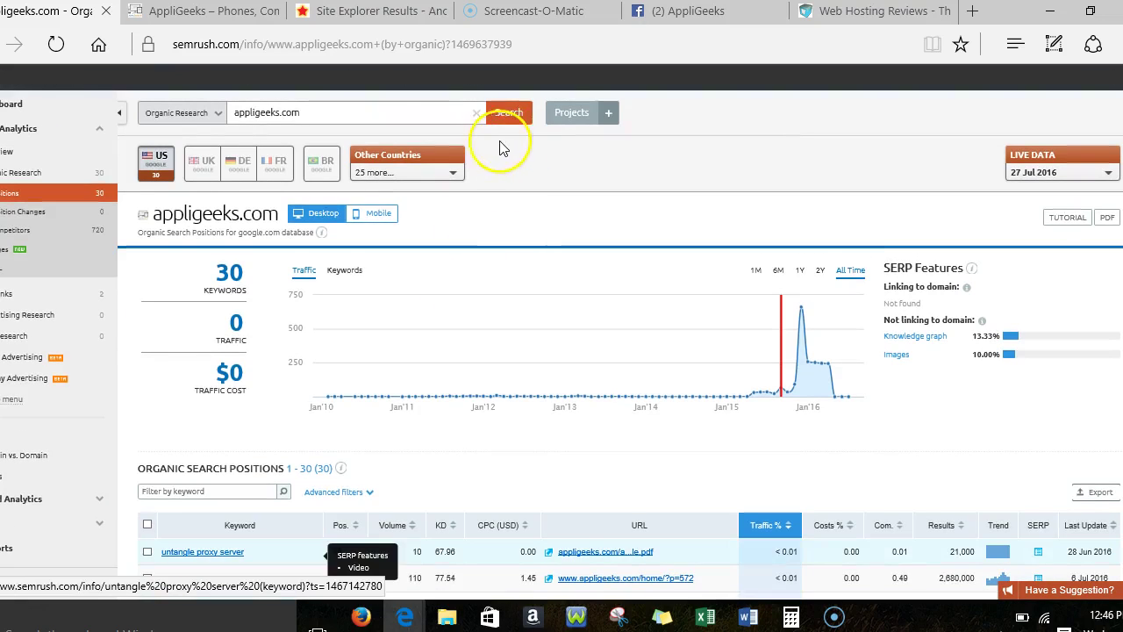
Step: Switch to the Majestic Site Explorer results and examine the anchor text report for appligeeks.com
left_click(203, 14)
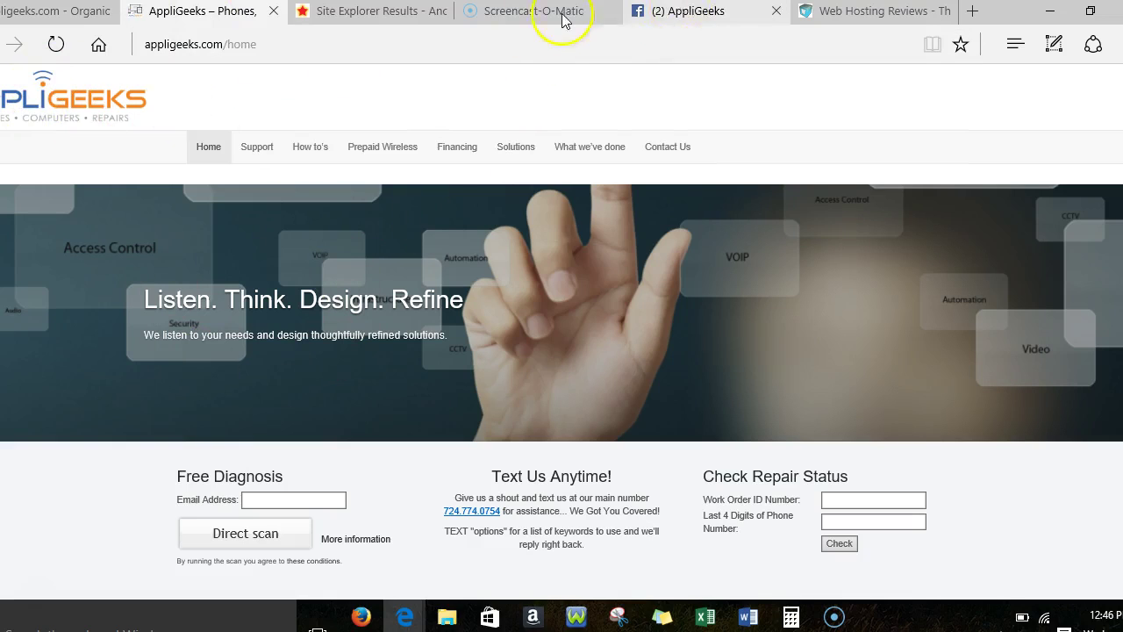
left_click(360, 14)
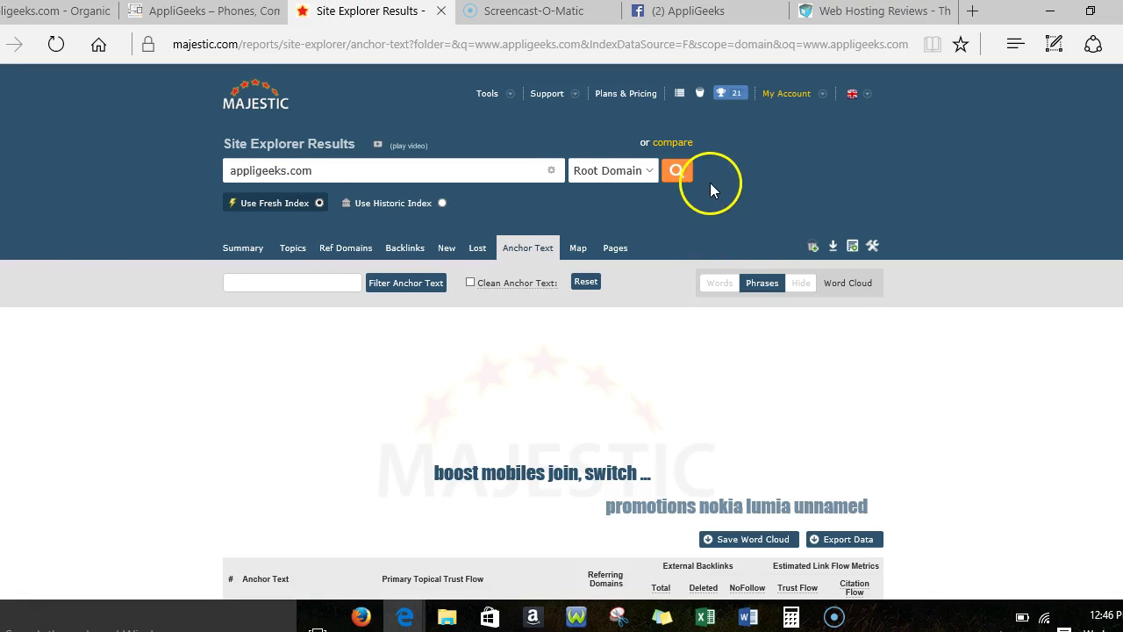
scroll(619, 353, "down", 1)
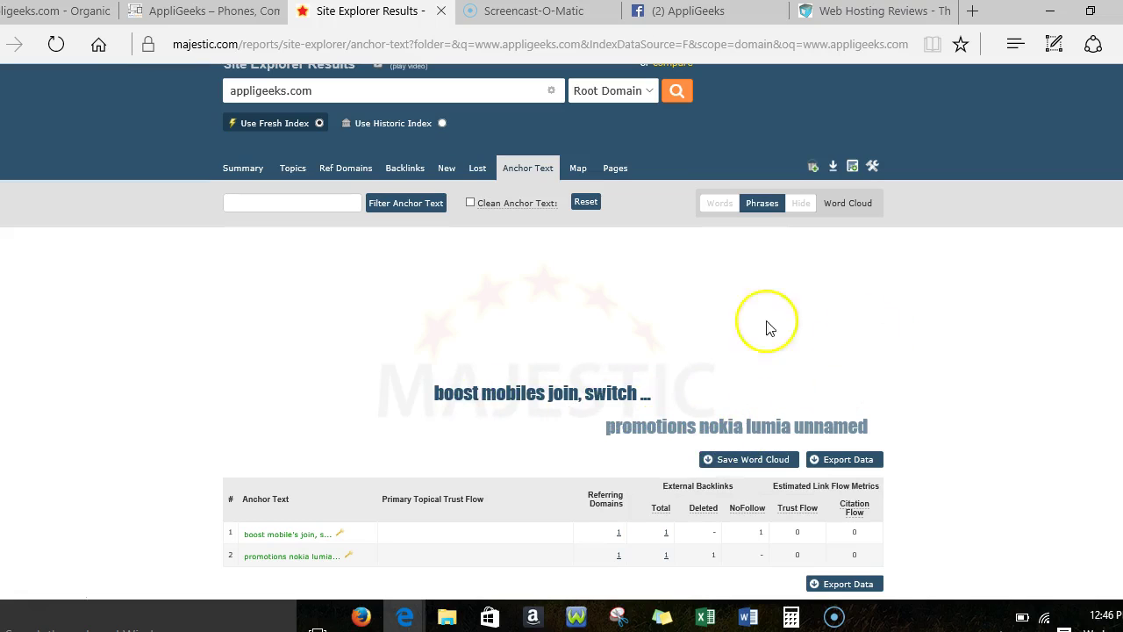
scroll(263, 145, "up", 1)
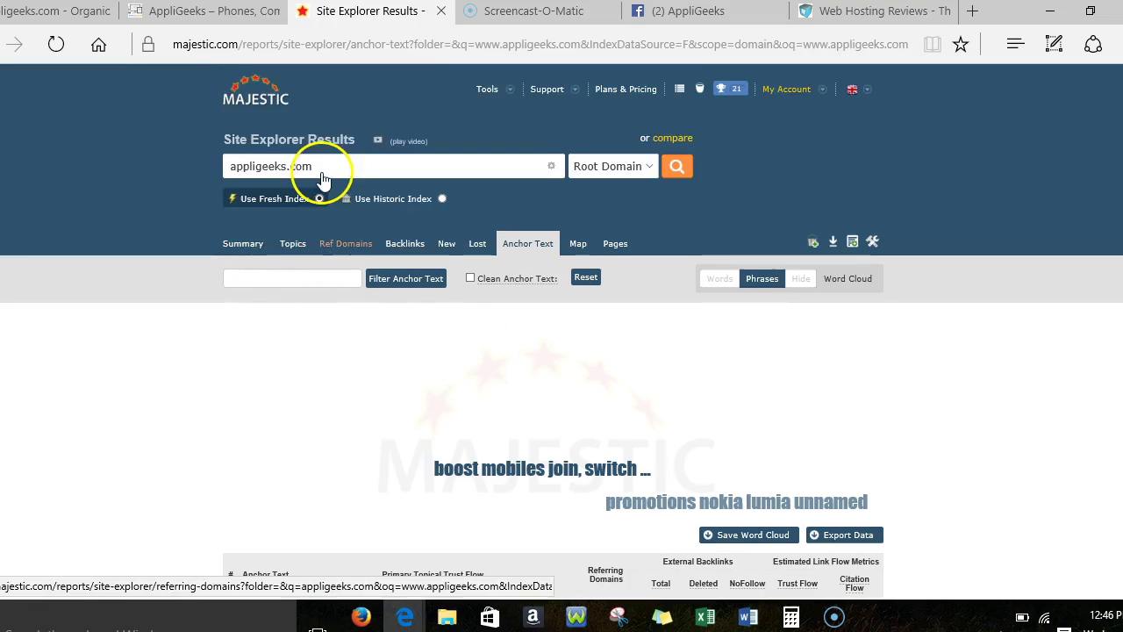
Step: Open the Majestic summary for appligeeks.com and examine its flow metrics, backlink history, backlink breakdown and indexed pages
left_click(233, 252)
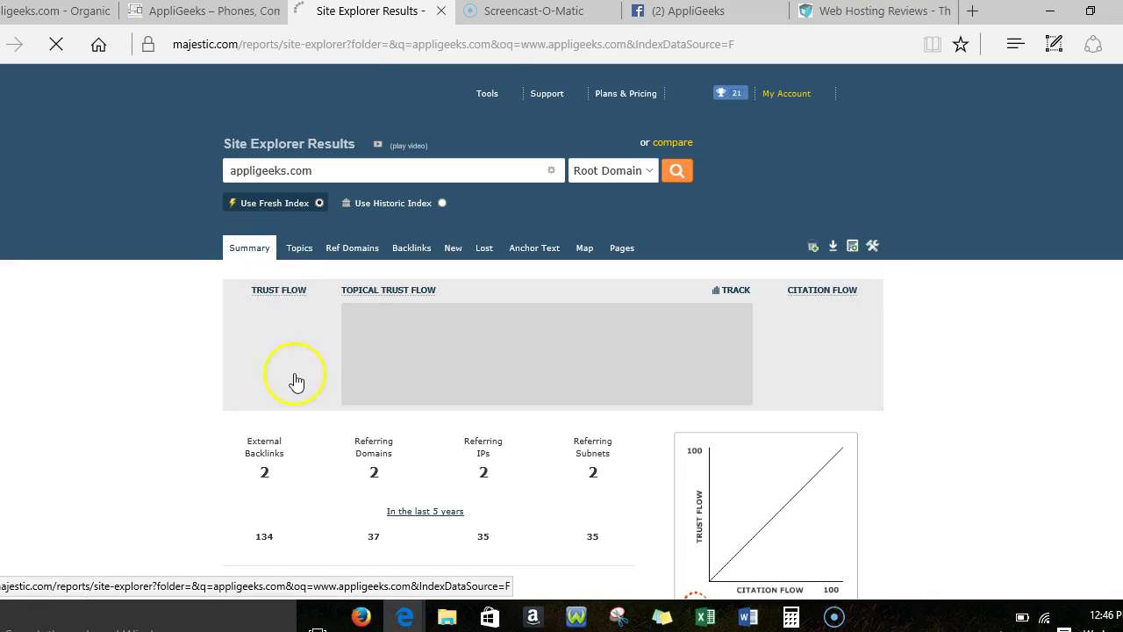
scroll(395, 409, "down", 3)
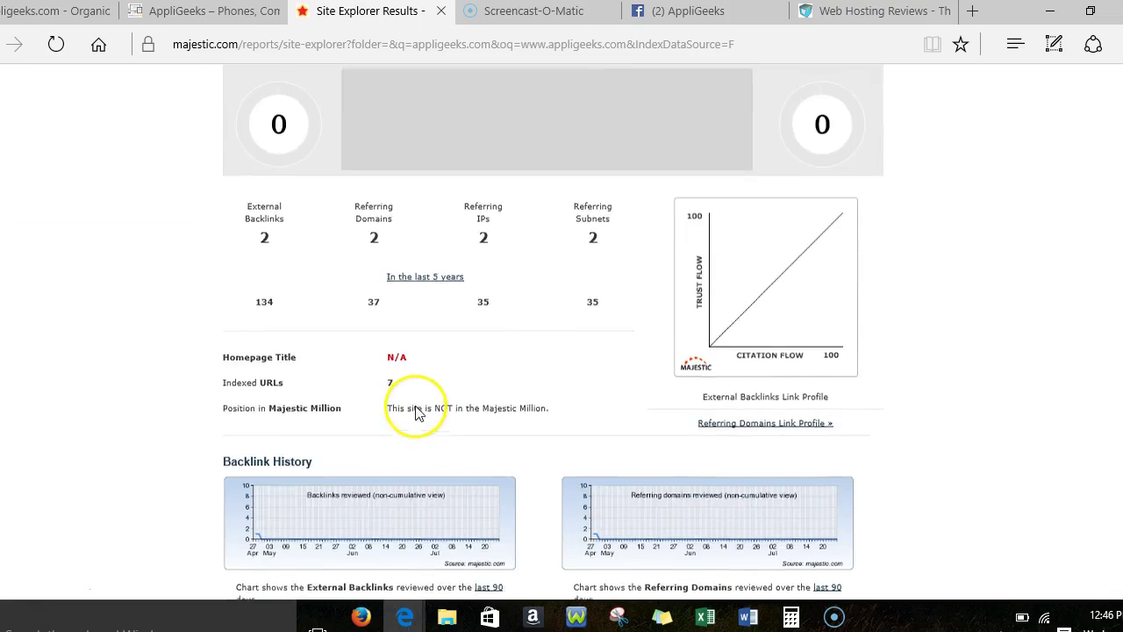
scroll(417, 413, "up", 3)
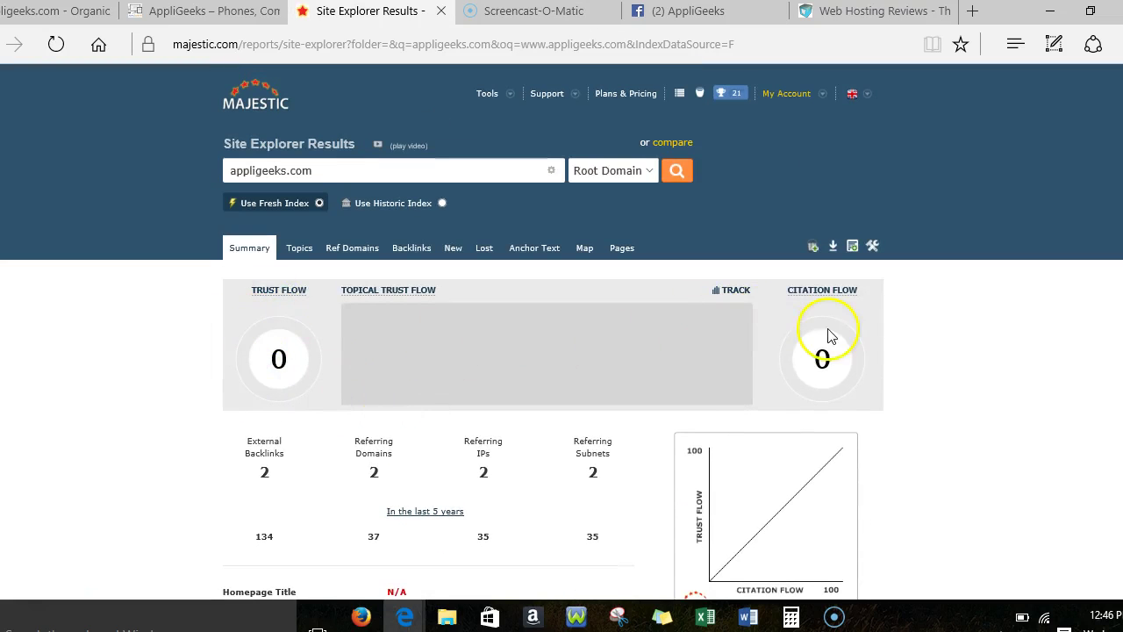
scroll(827, 334, "down", 2)
scroll(808, 254, "down", 5)
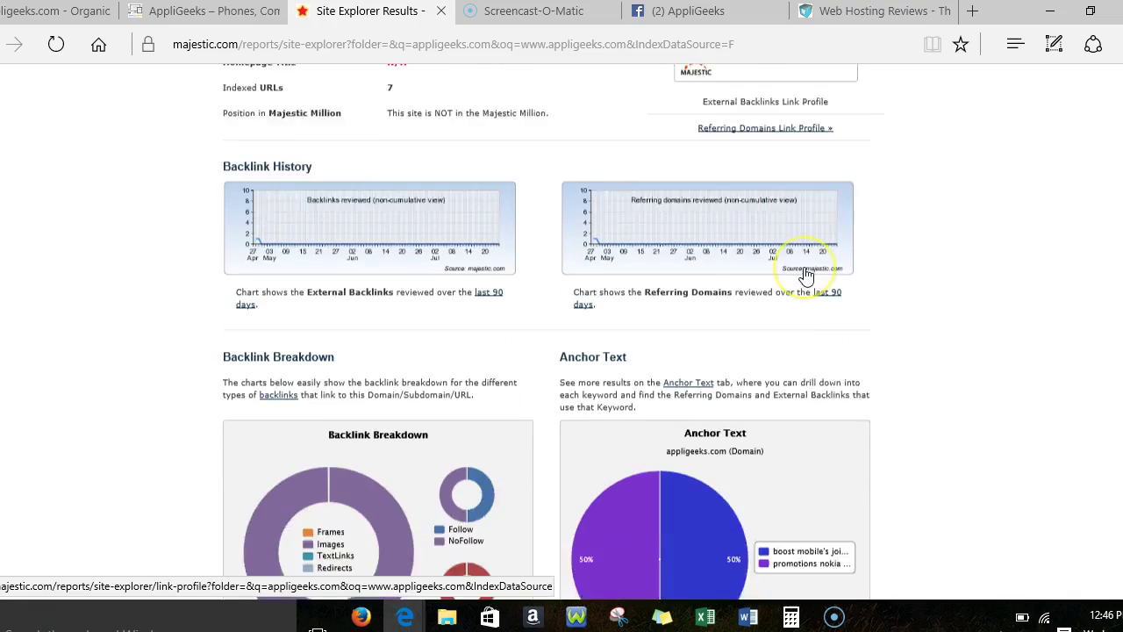
scroll(806, 275, "down", 2)
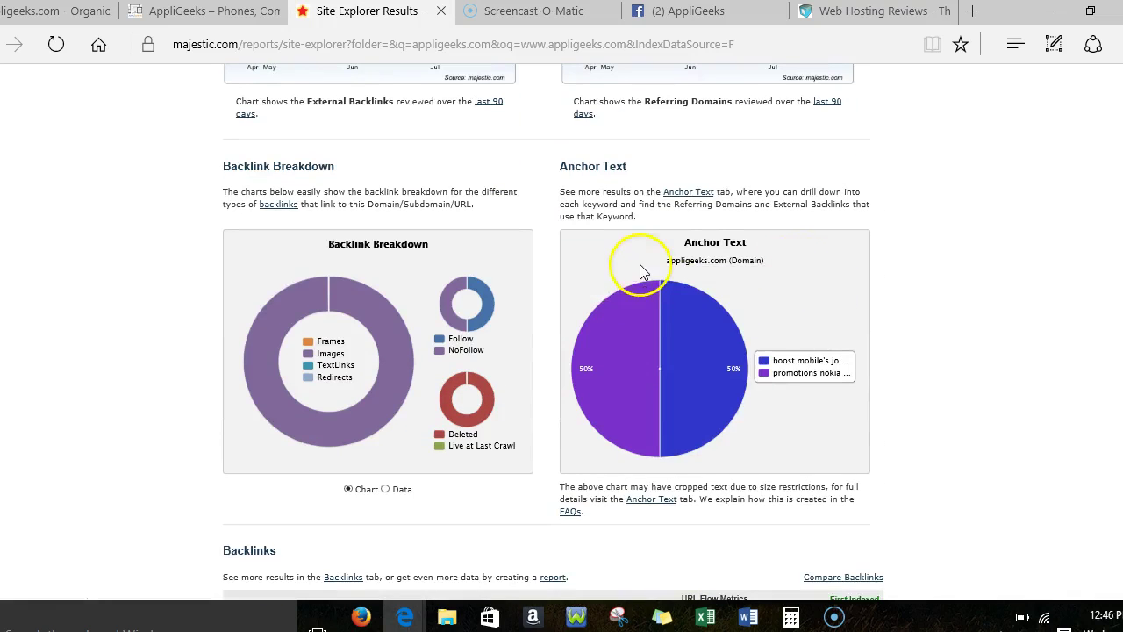
scroll(541, 343, "down", 5)
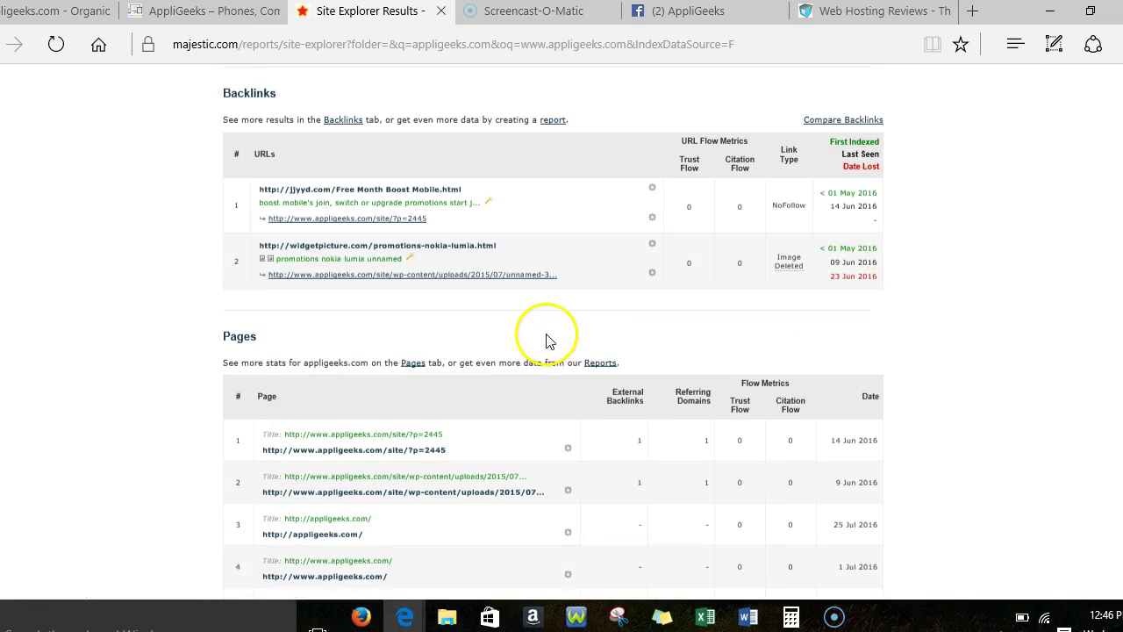
scroll(546, 340, "down", 1)
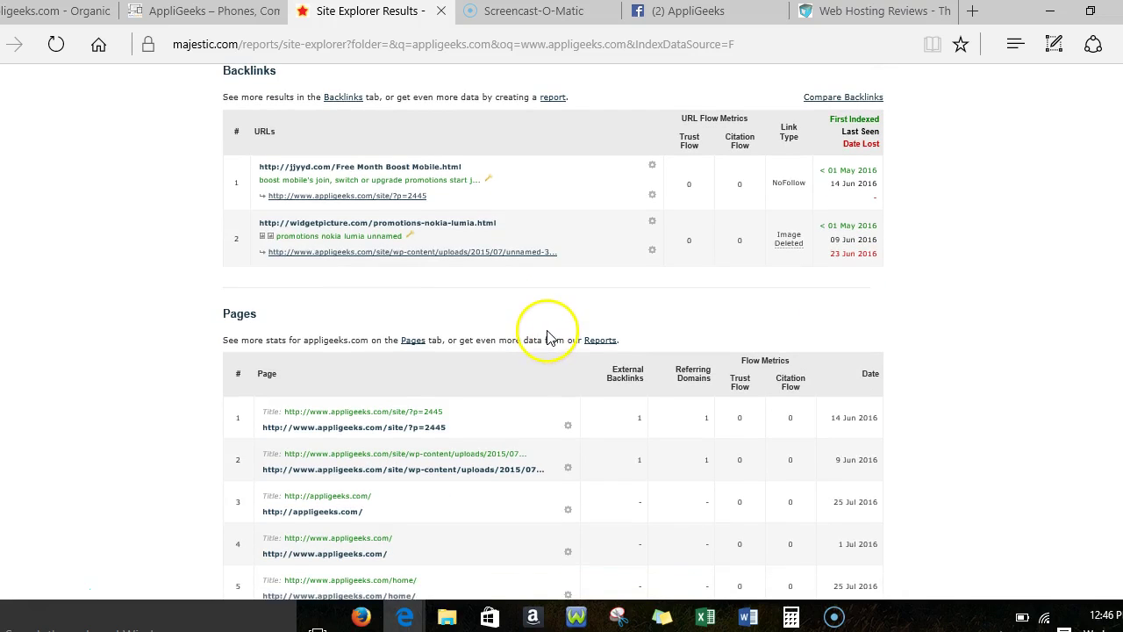
scroll(546, 339, "up", 10)
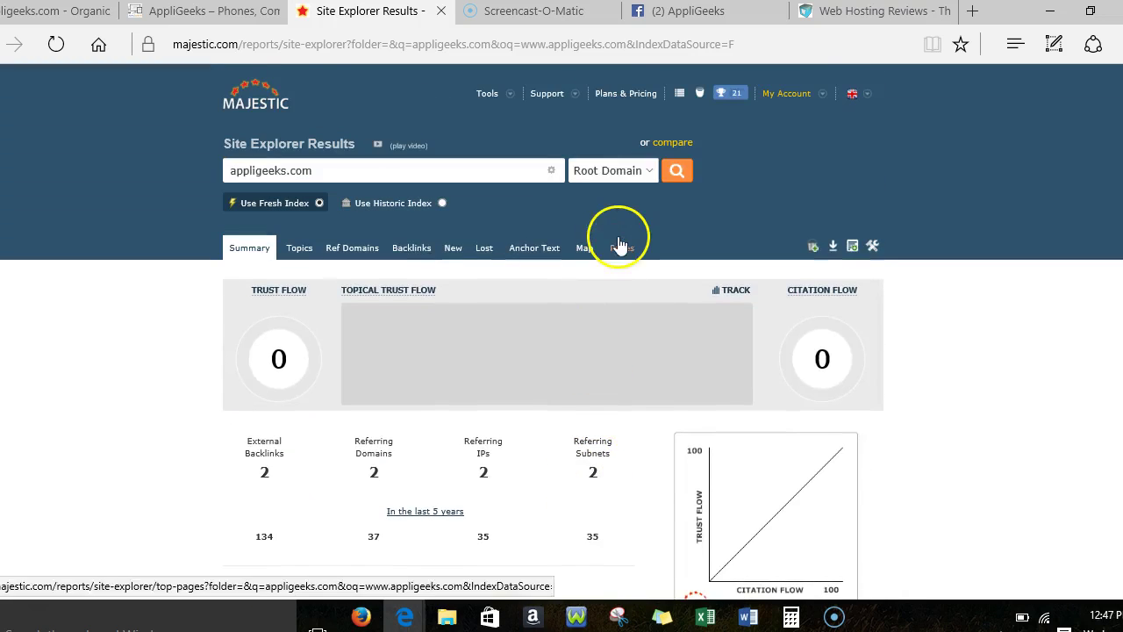
Step: Switch to the AppliGeeks Facebook page and review its shared posts and page information
left_click(211, 21)
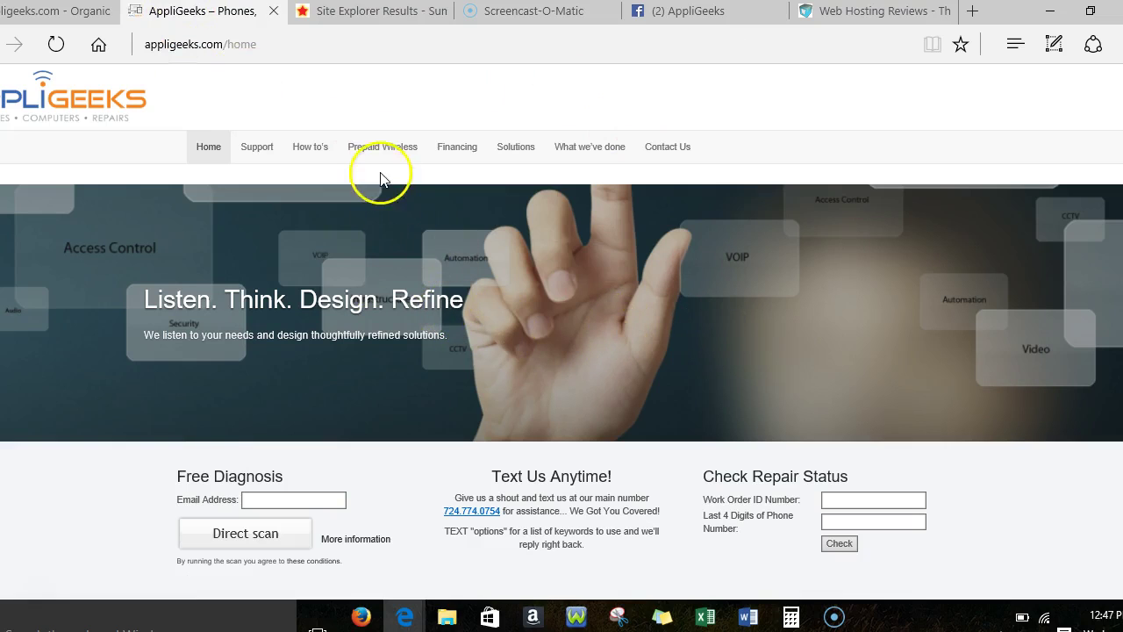
left_click(396, 18)
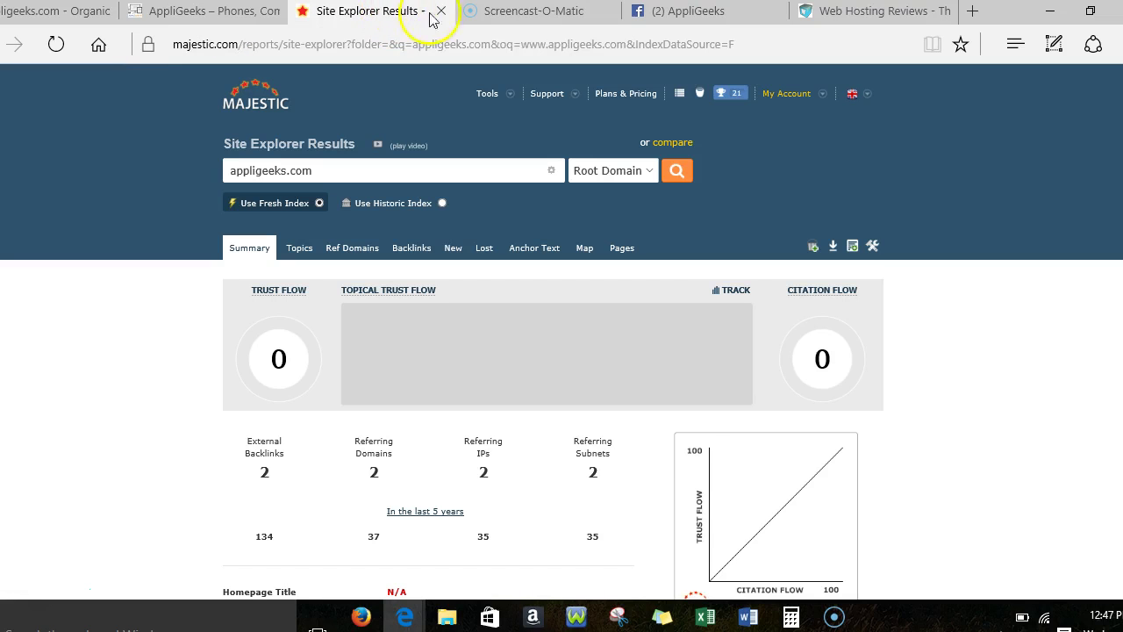
left_click(685, 13)
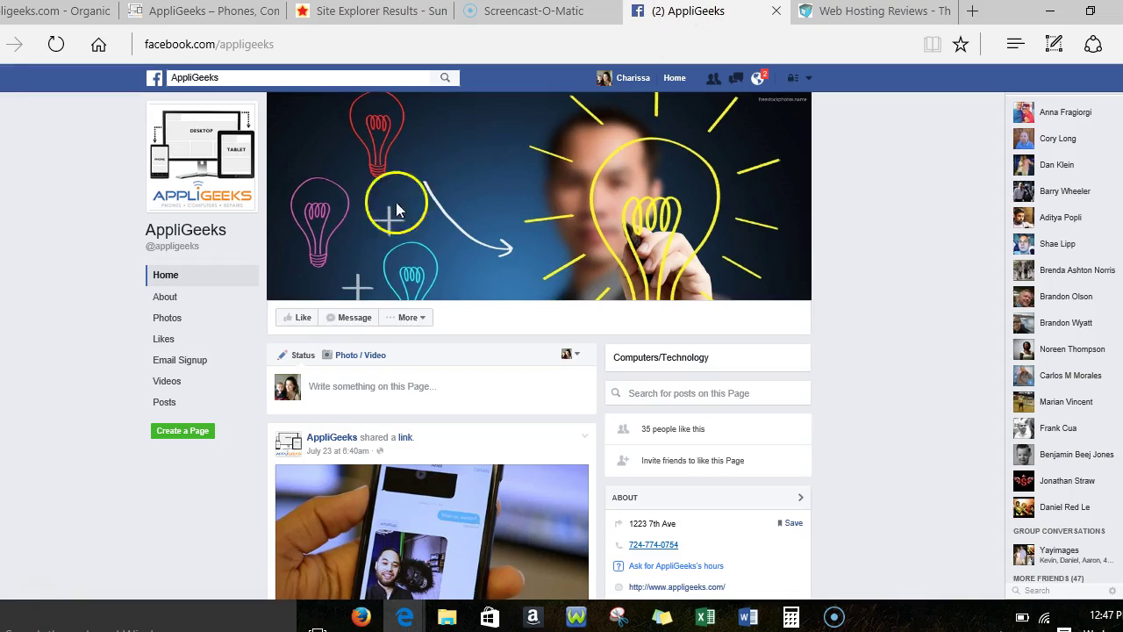
scroll(396, 208, "down", 3)
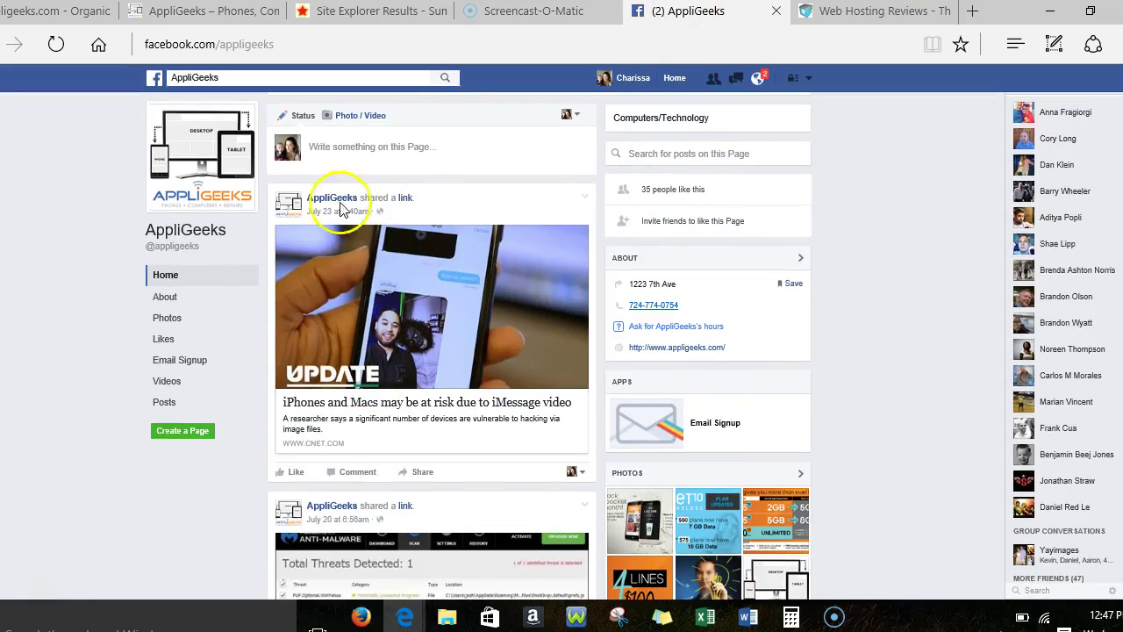
scroll(363, 396, "down", 10)
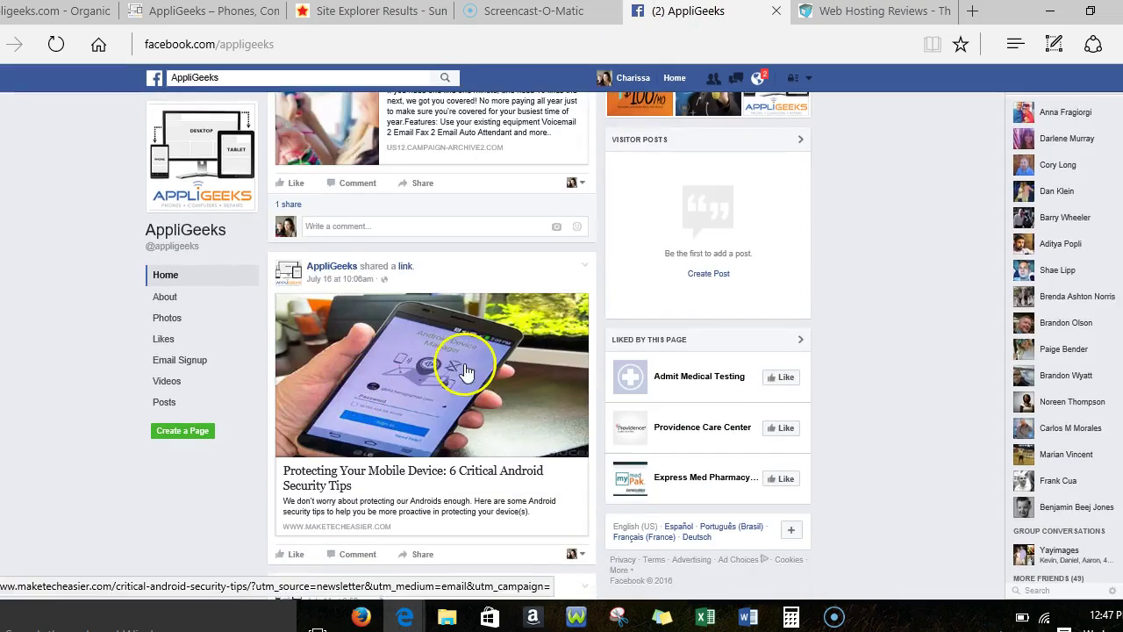
scroll(464, 369, "down", 3)
scroll(464, 371, "up", 10)
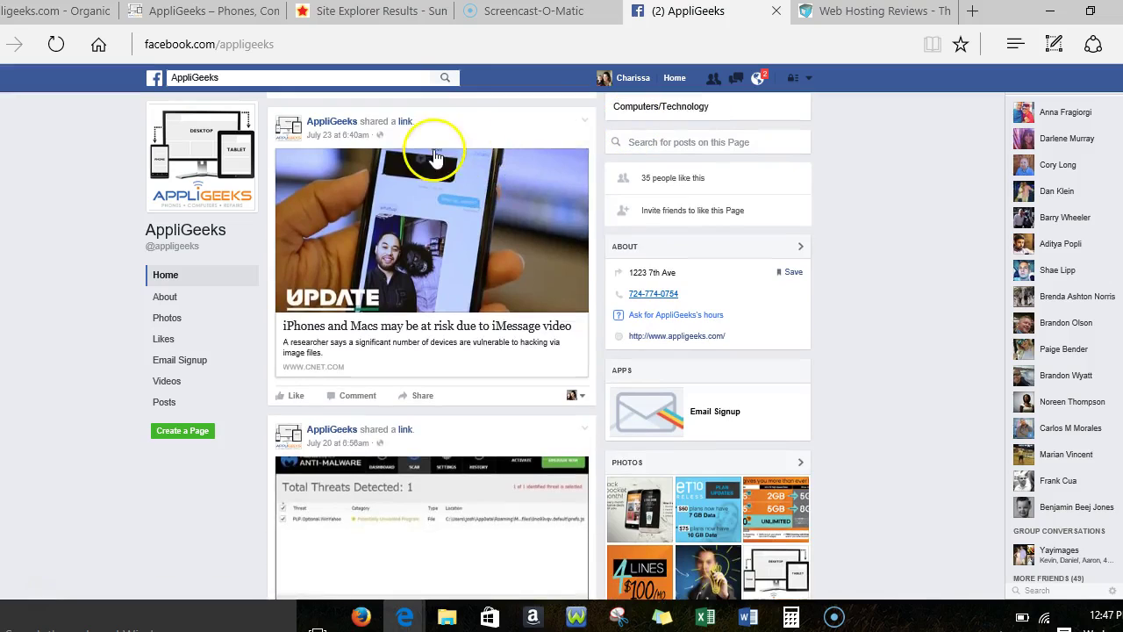
scroll(456, 156, "up", 4)
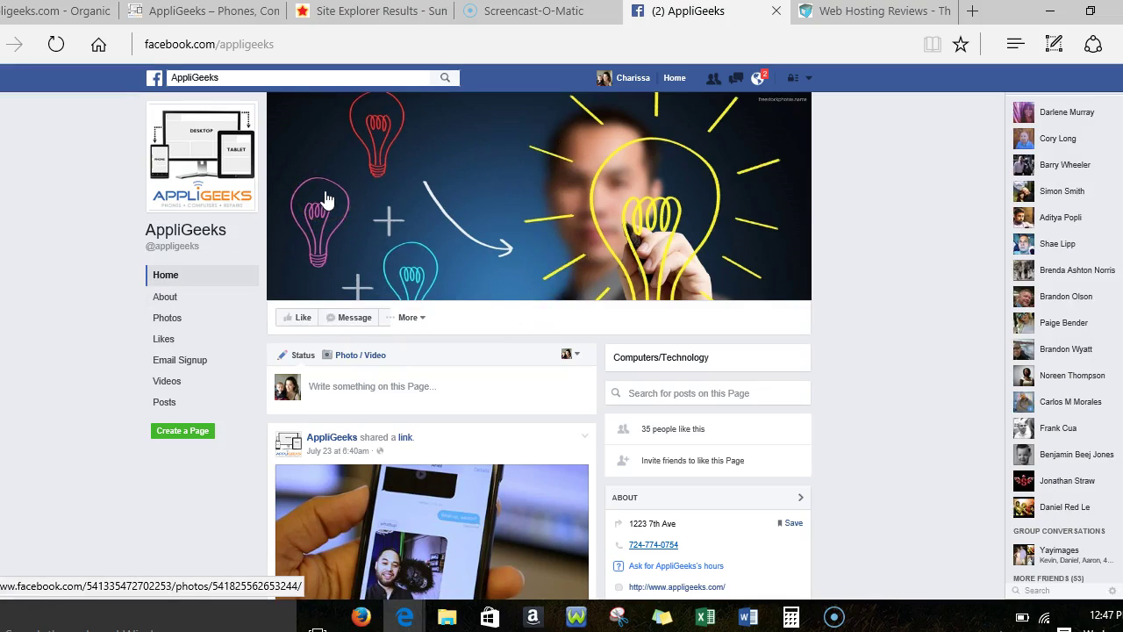
Step: Return to the Majestic Site Explorer results for appligeeks.com
left_click(349, 14)
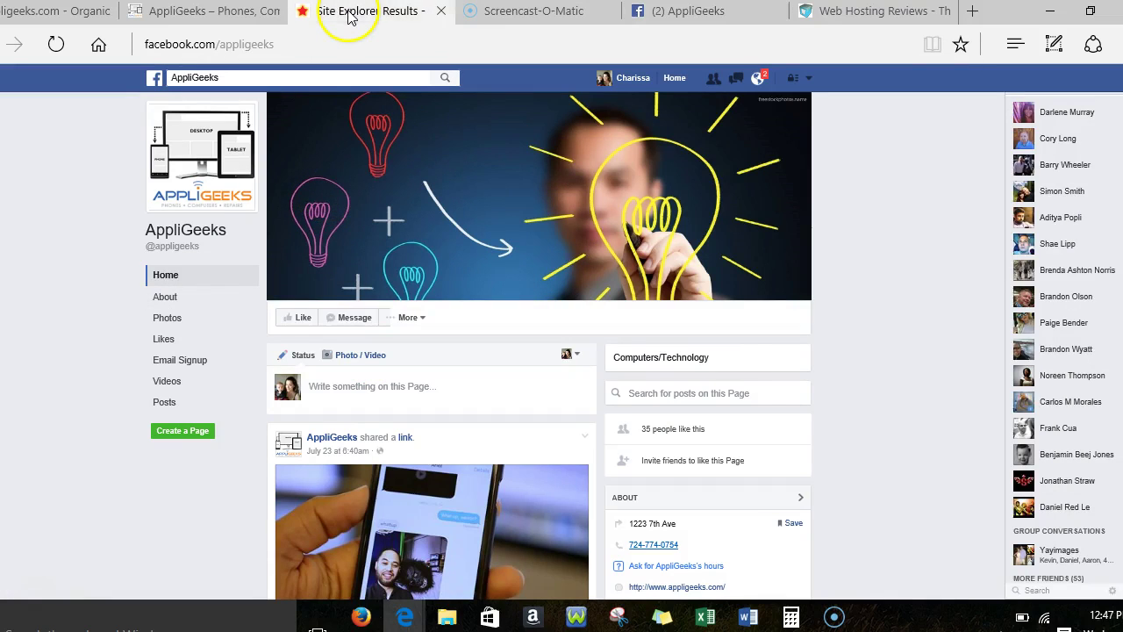